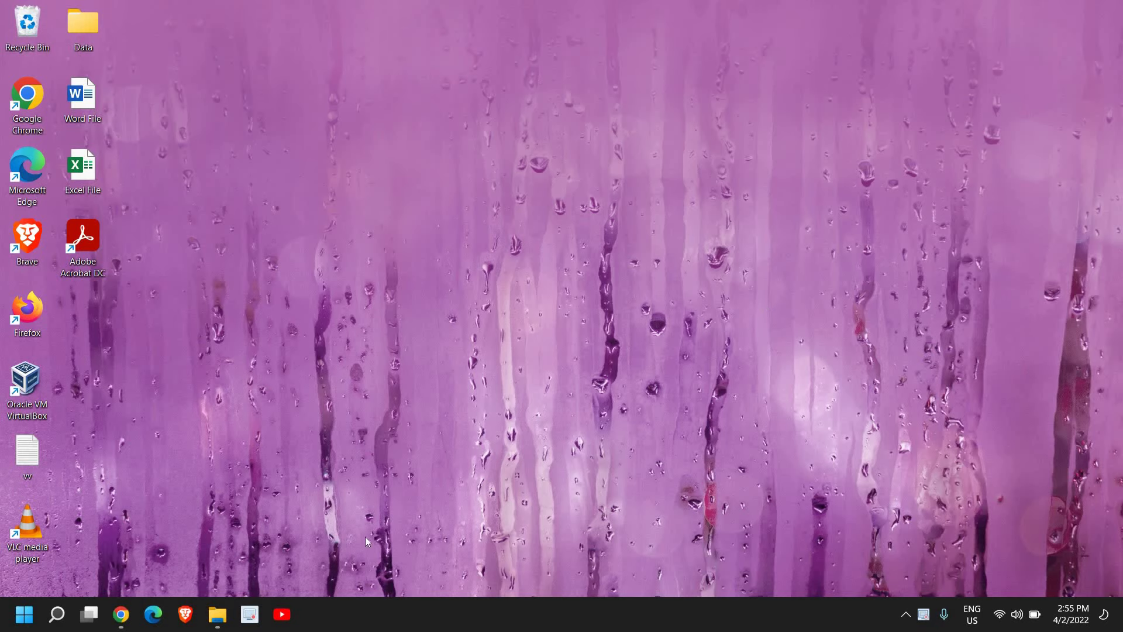
Step: Launch diskmgmt.msc from the Run dialog to open Disk Management
{"action": "right_click", "coordinate": [24, 614]}
{"action": "left_click", "coordinate": [52, 531]}
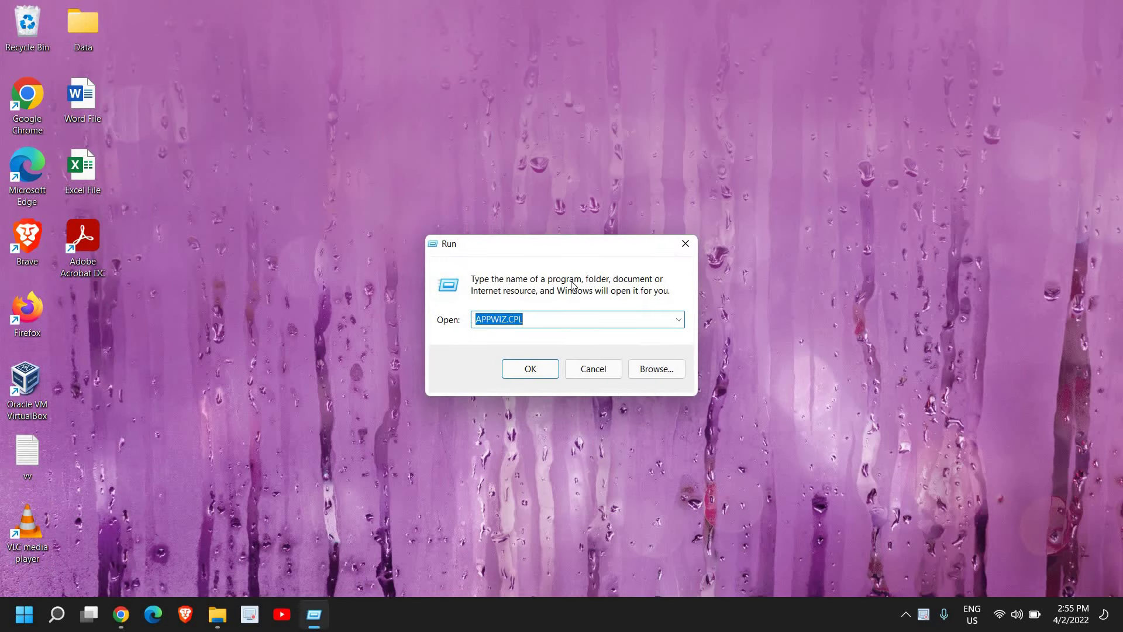
{"action": "type", "text": "disk"}
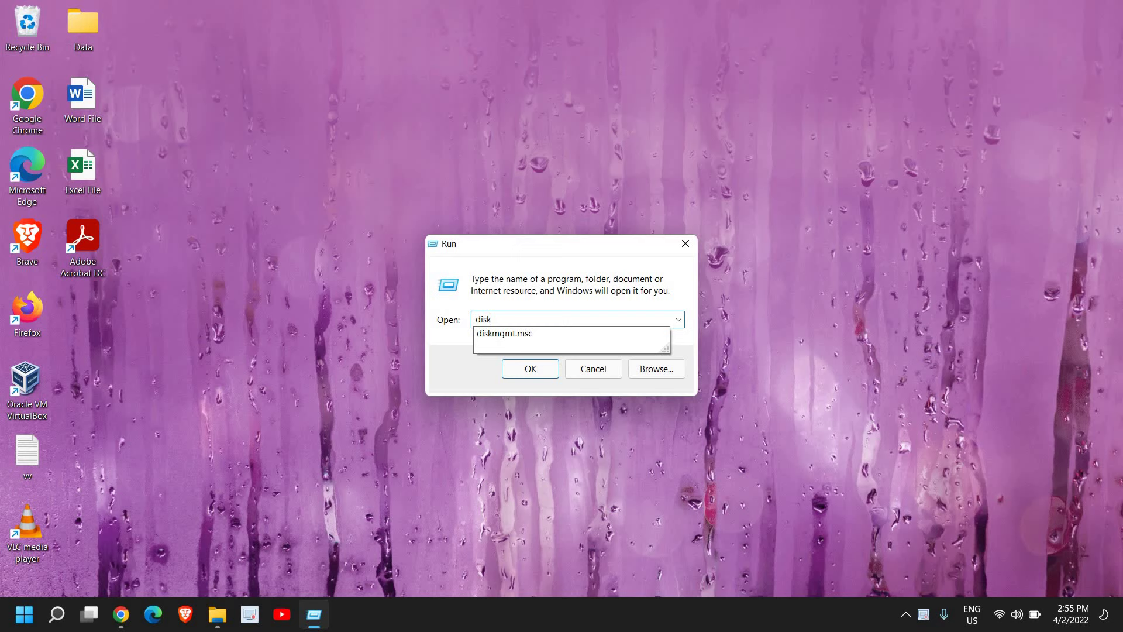
{"action": "key", "text": "Down"}
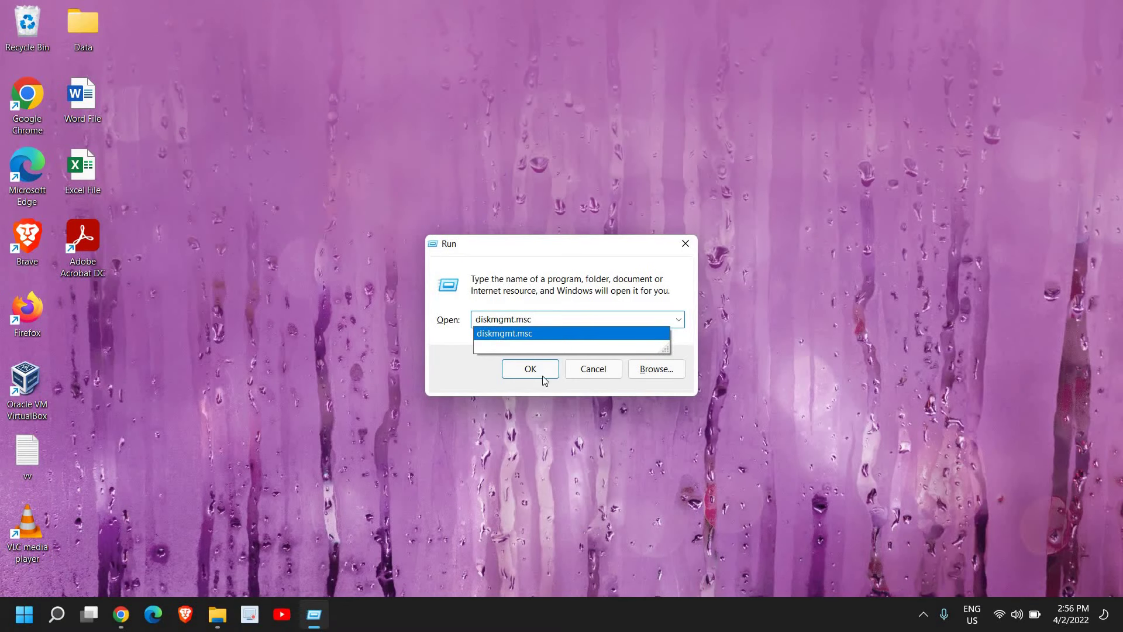
{"action": "left_click", "coordinate": [529, 381]}
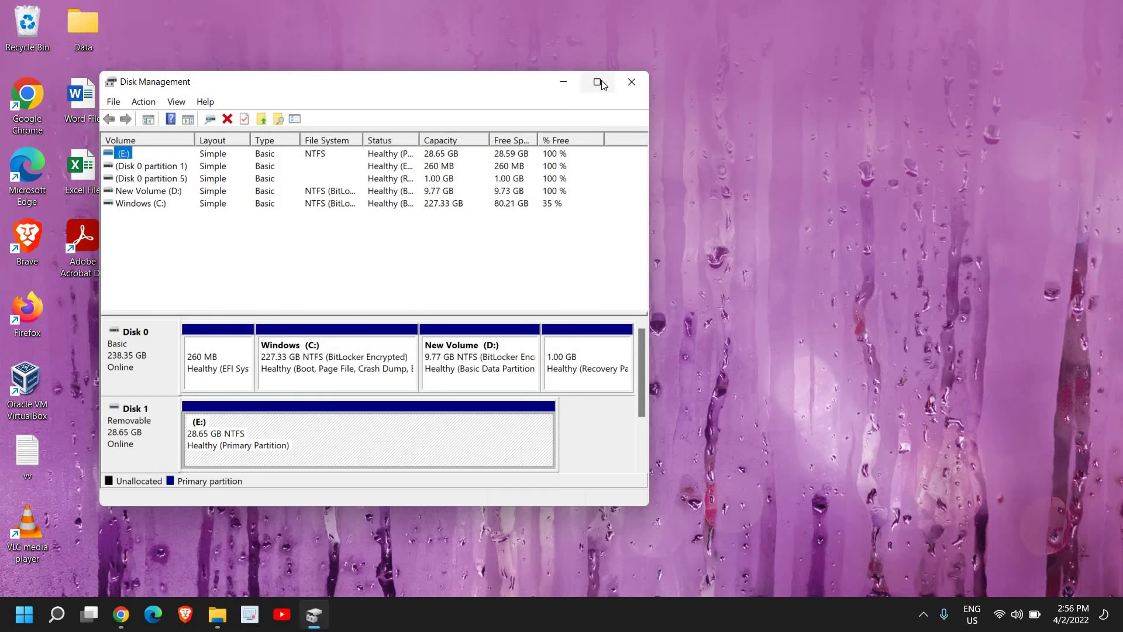
Step: Maximize Disk Management and review volume E:'s drive letter, keeping it as E
{"action": "left_click", "coordinate": [603, 83]}
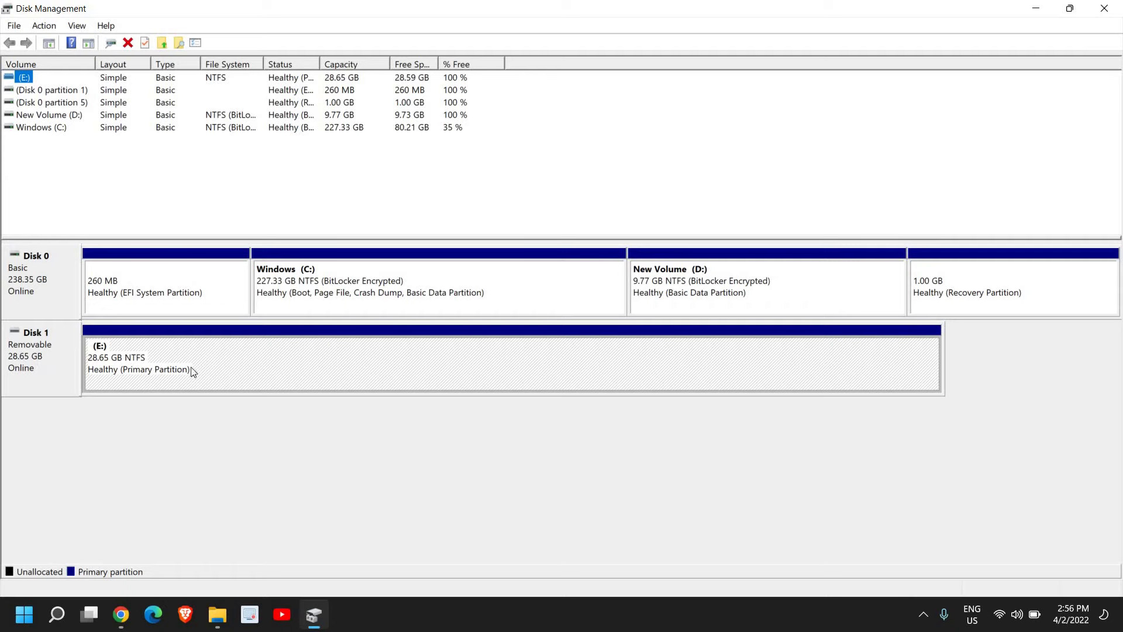
{"action": "right_click", "coordinate": [139, 365]}
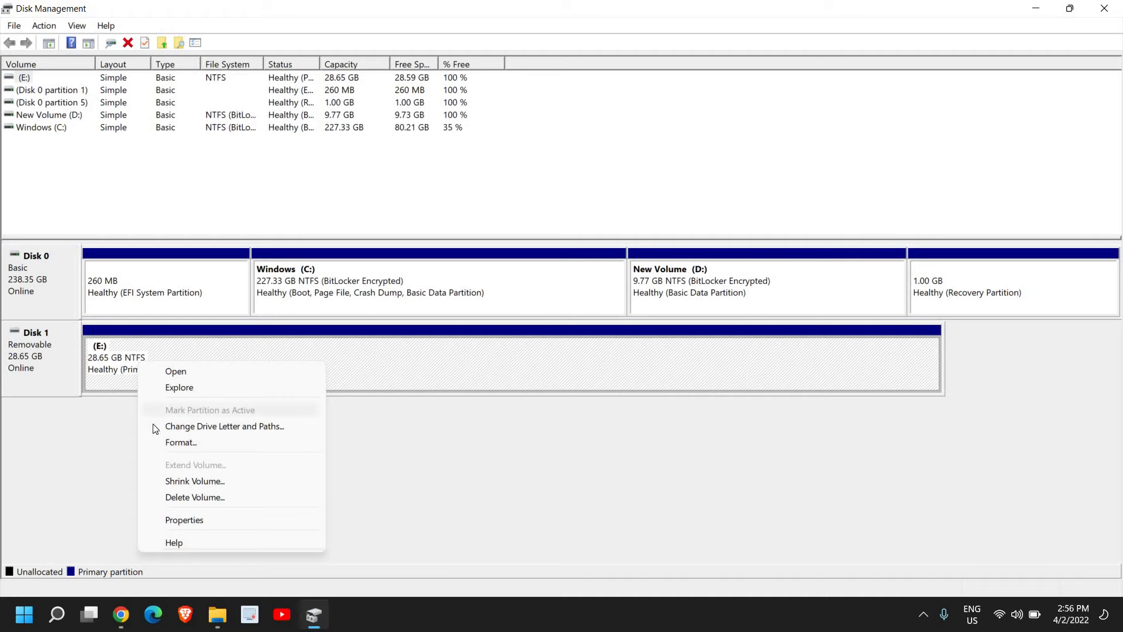
{"action": "left_click", "coordinate": [211, 430]}
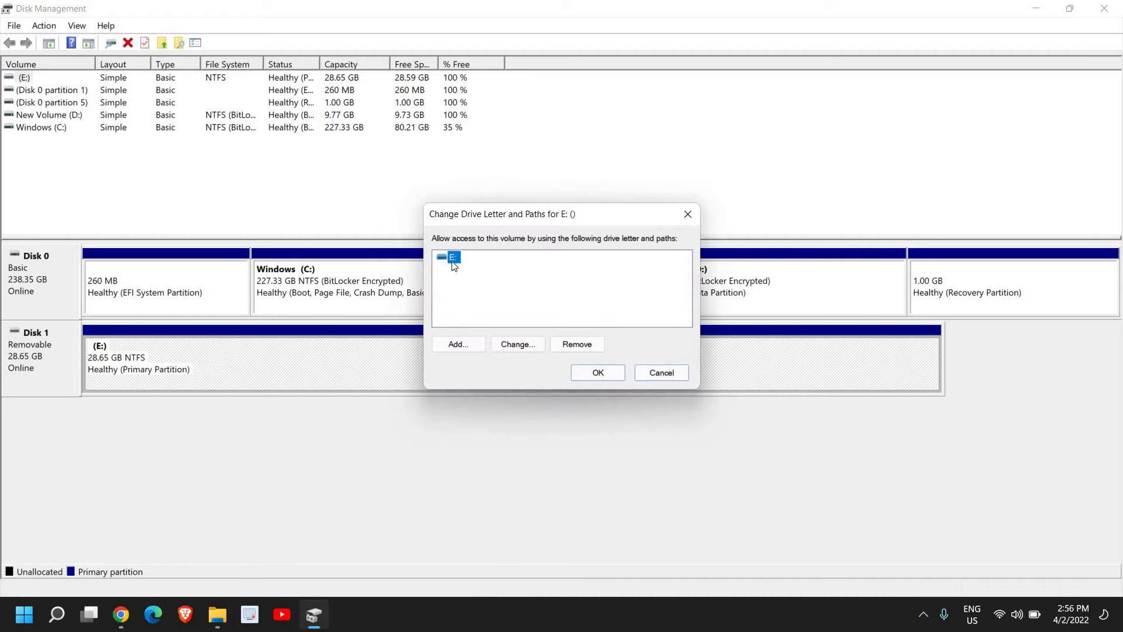
{"action": "left_click", "coordinate": [511, 346]}
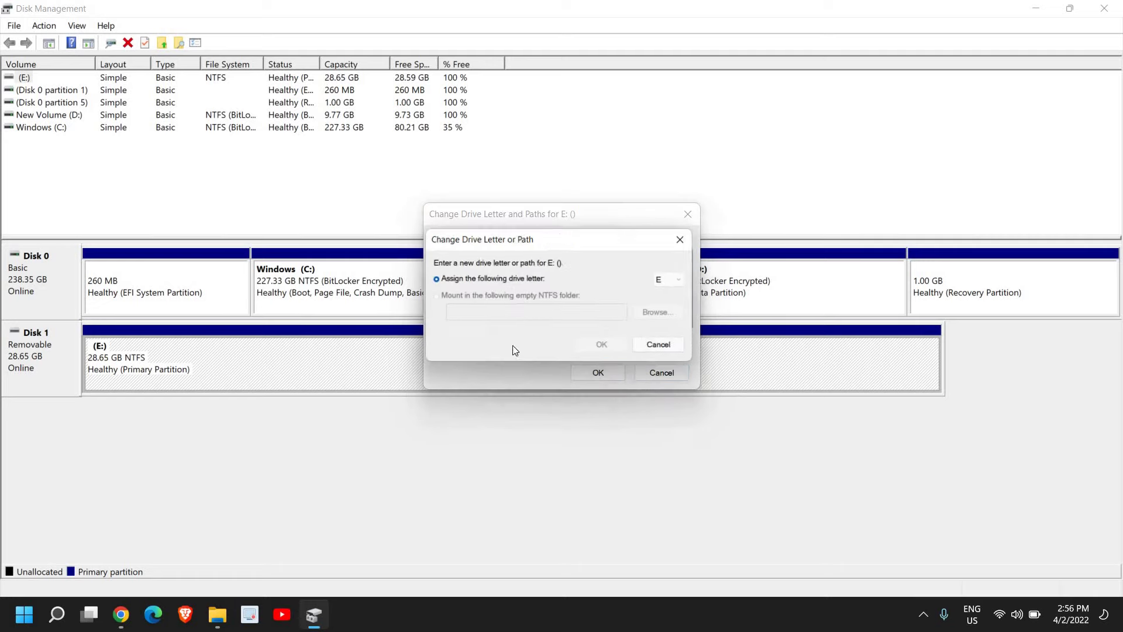
{"action": "left_click", "coordinate": [676, 284]}
{"action": "left_click", "coordinate": [559, 345]}
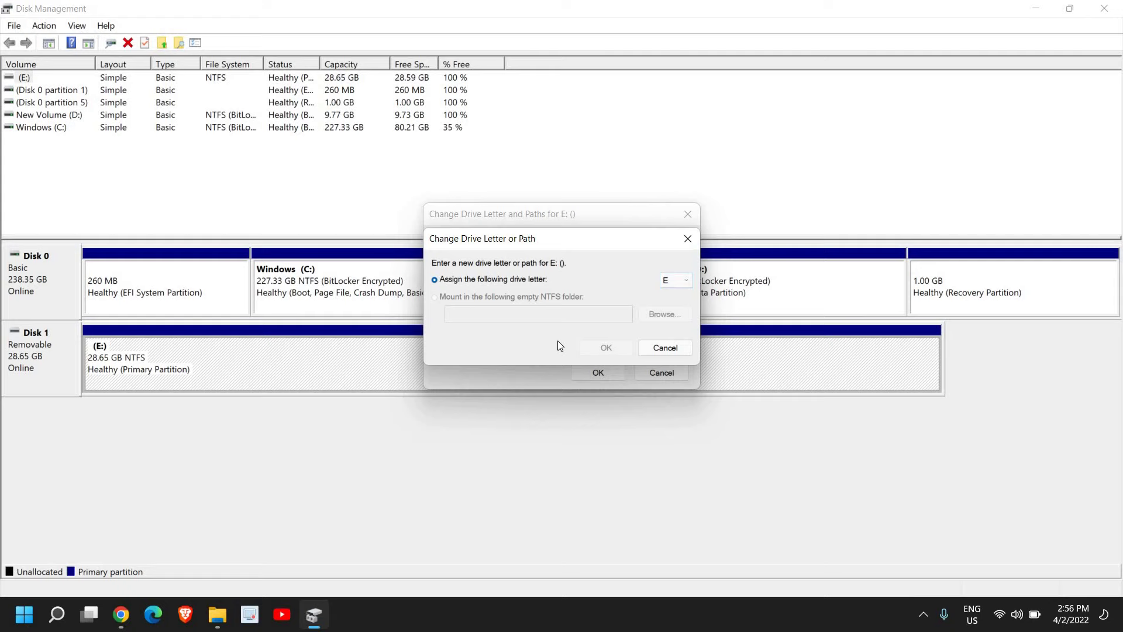
{"action": "left_click", "coordinate": [664, 349]}
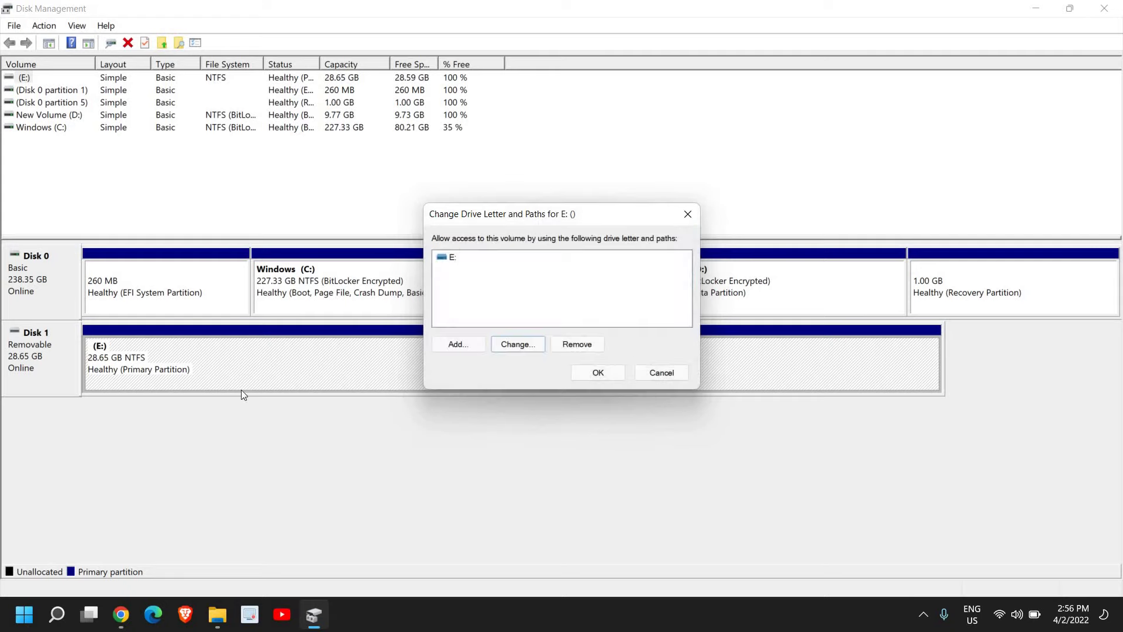
{"action": "left_click", "coordinate": [663, 374]}
Step: Reopen E:'s drive letter and paths settings and dismiss them unchanged
{"action": "right_click", "coordinate": [193, 383]}
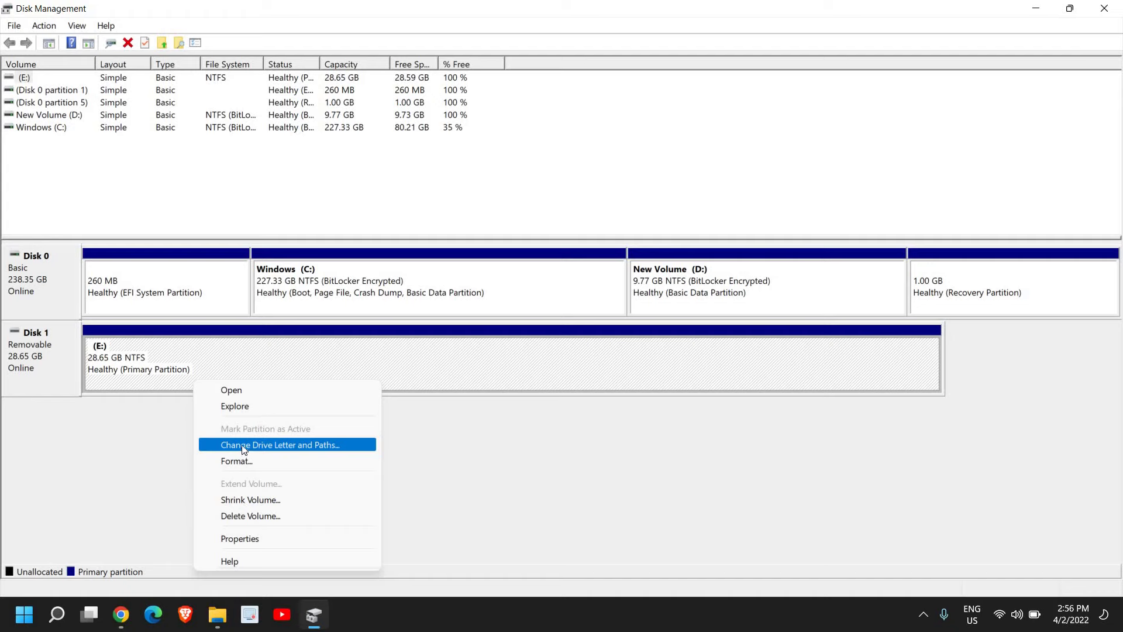
{"action": "left_click", "coordinate": [243, 446]}
{"action": "left_click", "coordinate": [663, 373]}
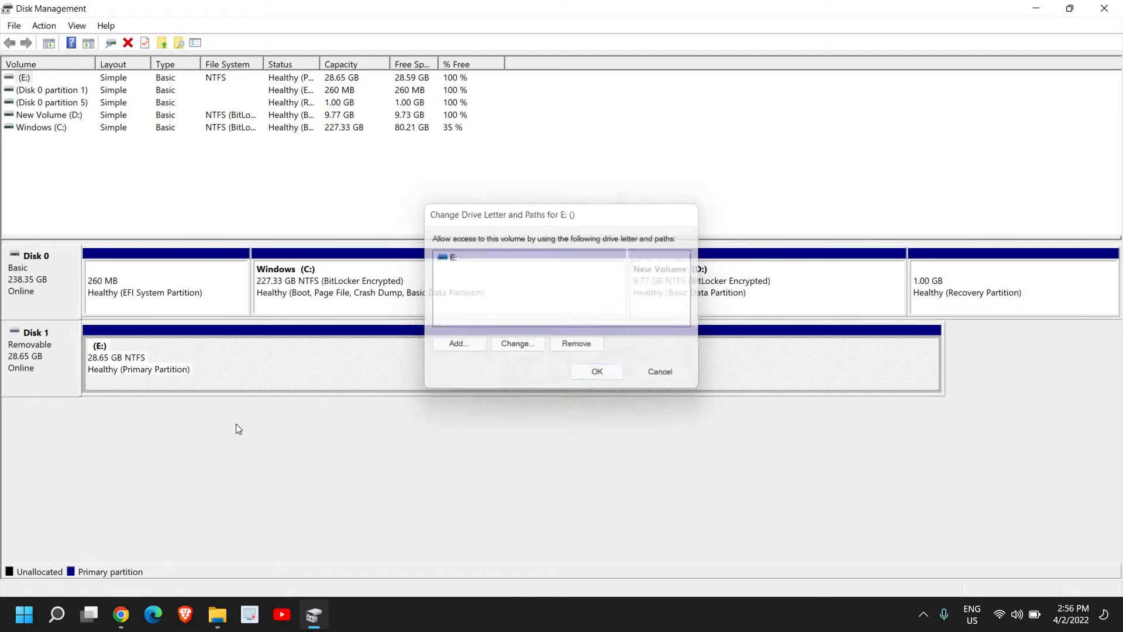
Step: Quick-format drive E: as NTFS, then close Disk Management
{"action": "right_click", "coordinate": [225, 375]}
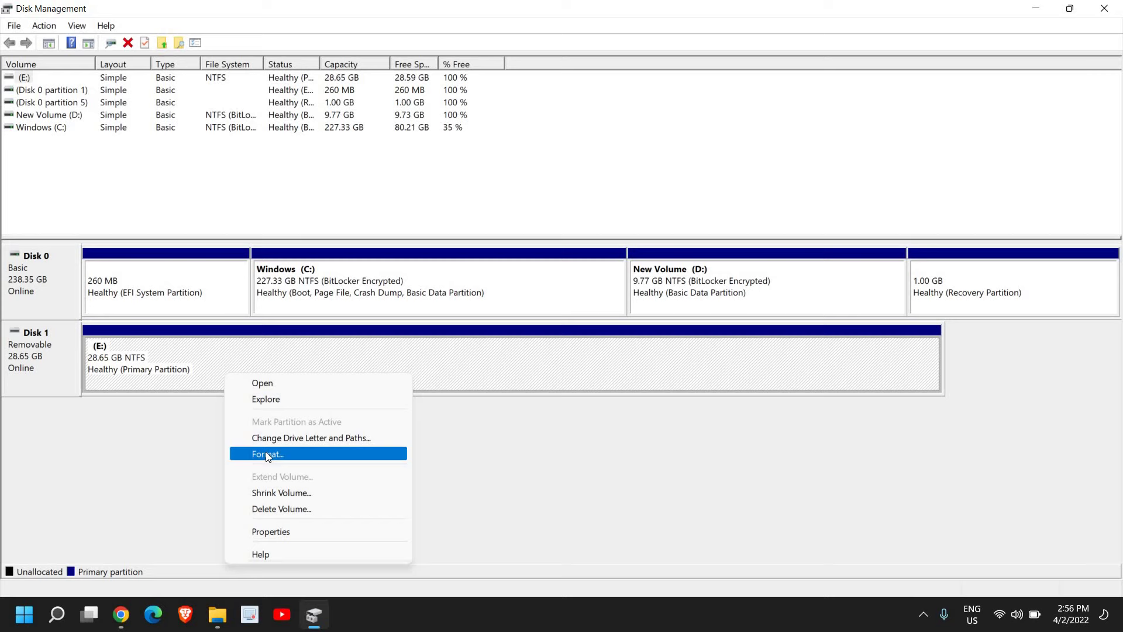
{"action": "left_click", "coordinate": [266, 454]}
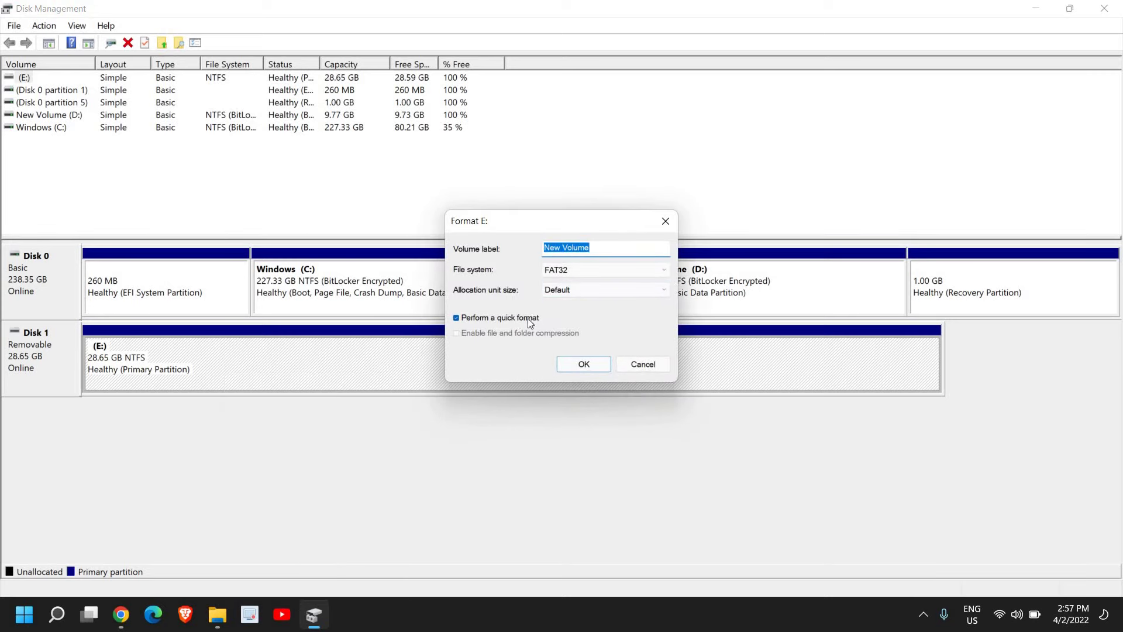
{"action": "left_click", "coordinate": [612, 267]}
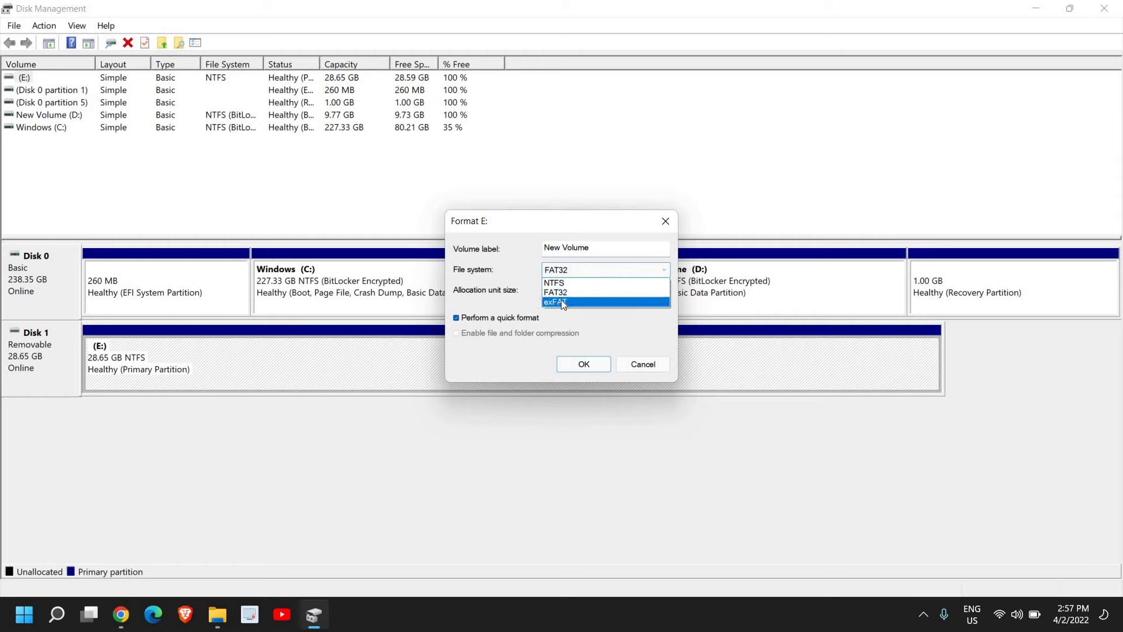
{"action": "left_click", "coordinate": [561, 283]}
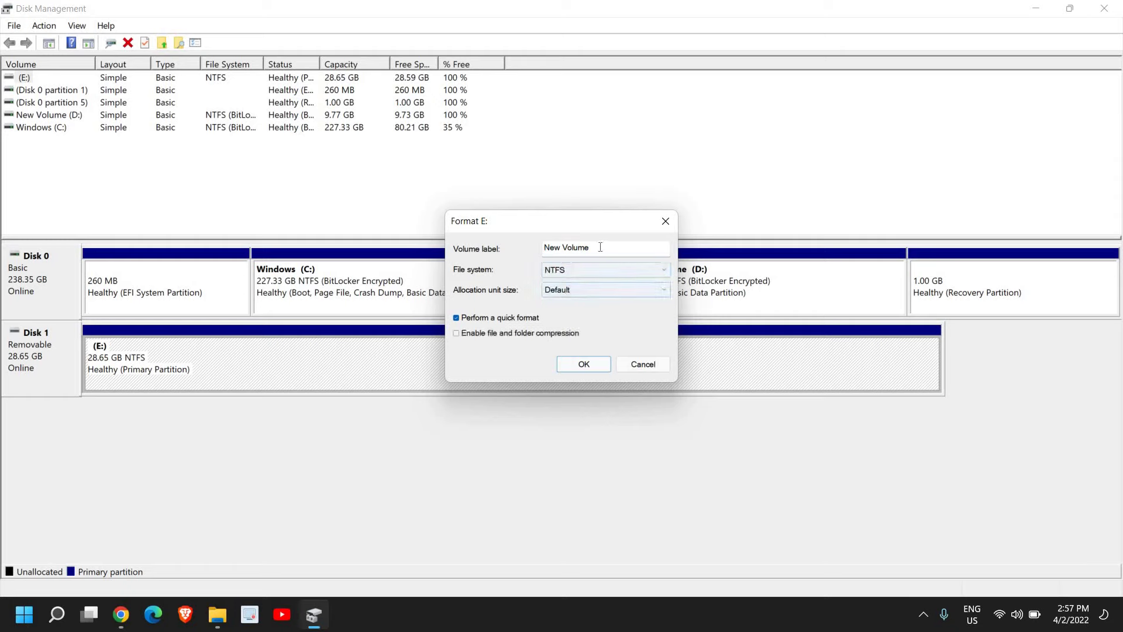
{"action": "left_click_drag", "start_coordinate": [600, 247], "coordinate": [513, 254]}
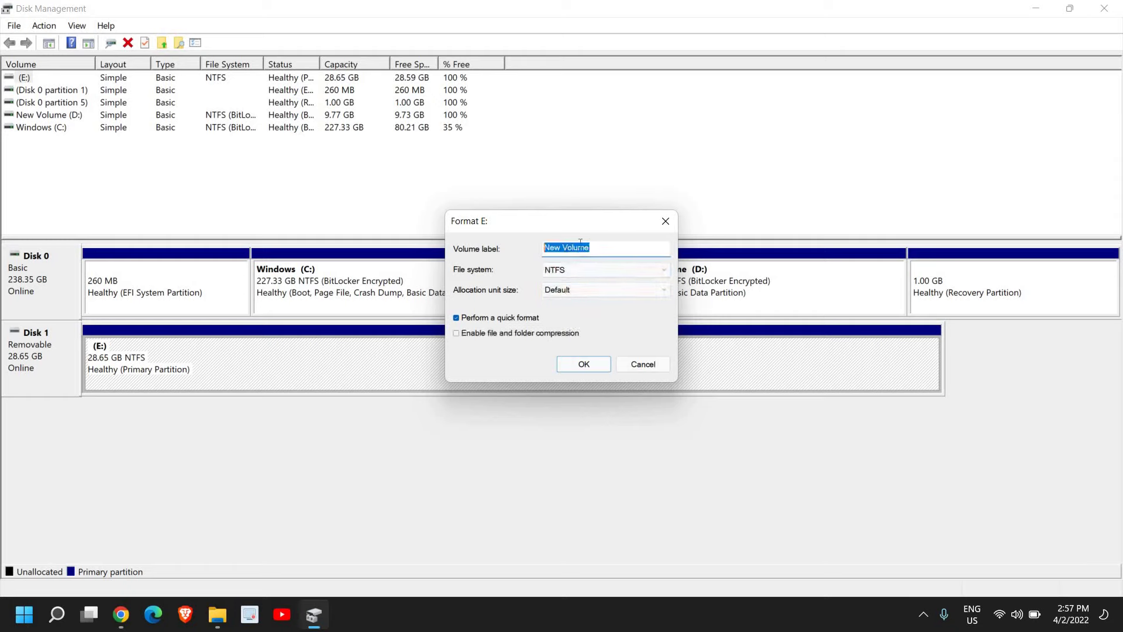
{"action": "left_click", "coordinate": [597, 363]}
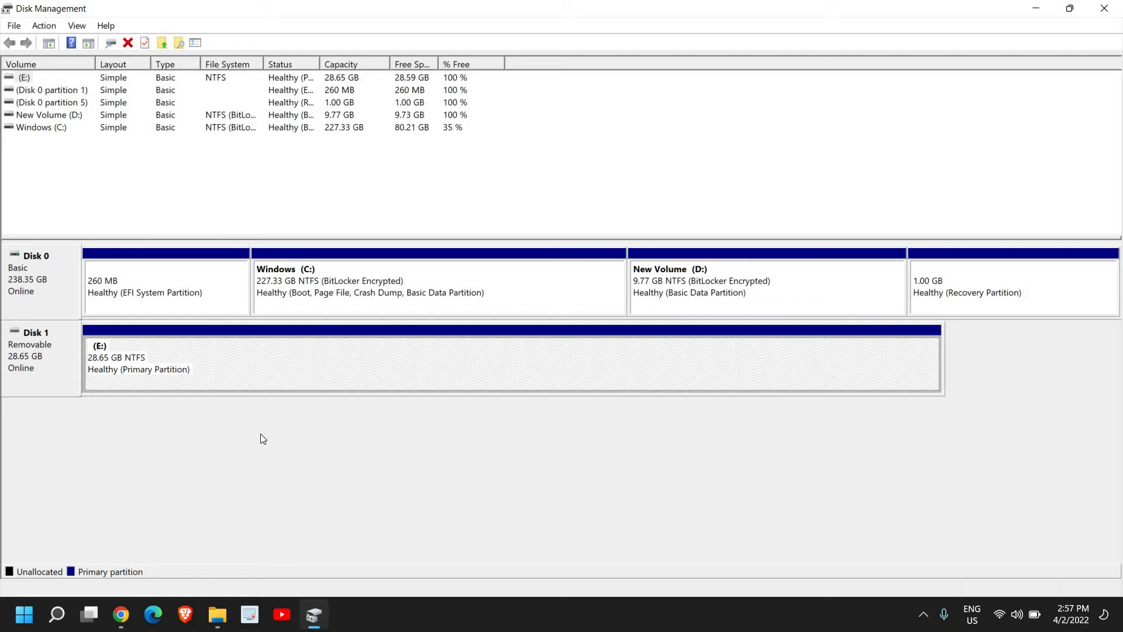
{"action": "left_click", "coordinate": [1104, 8]}
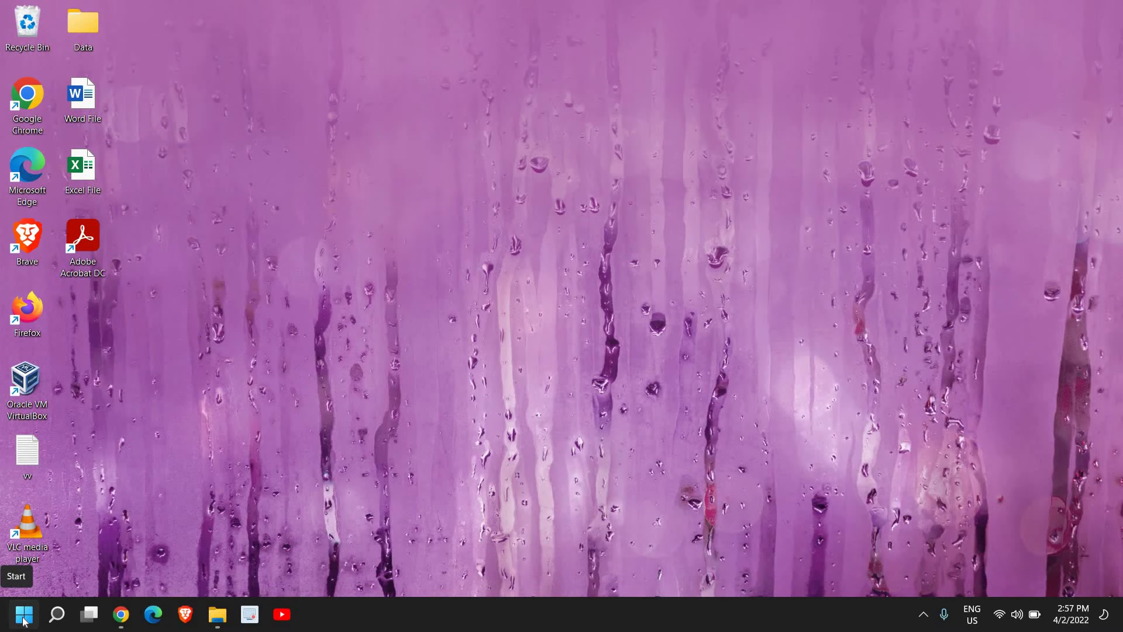
Step: Open Device Manager full screen with Universal Serial Bus controllers expanded
{"action": "right_click", "coordinate": [24, 620]}
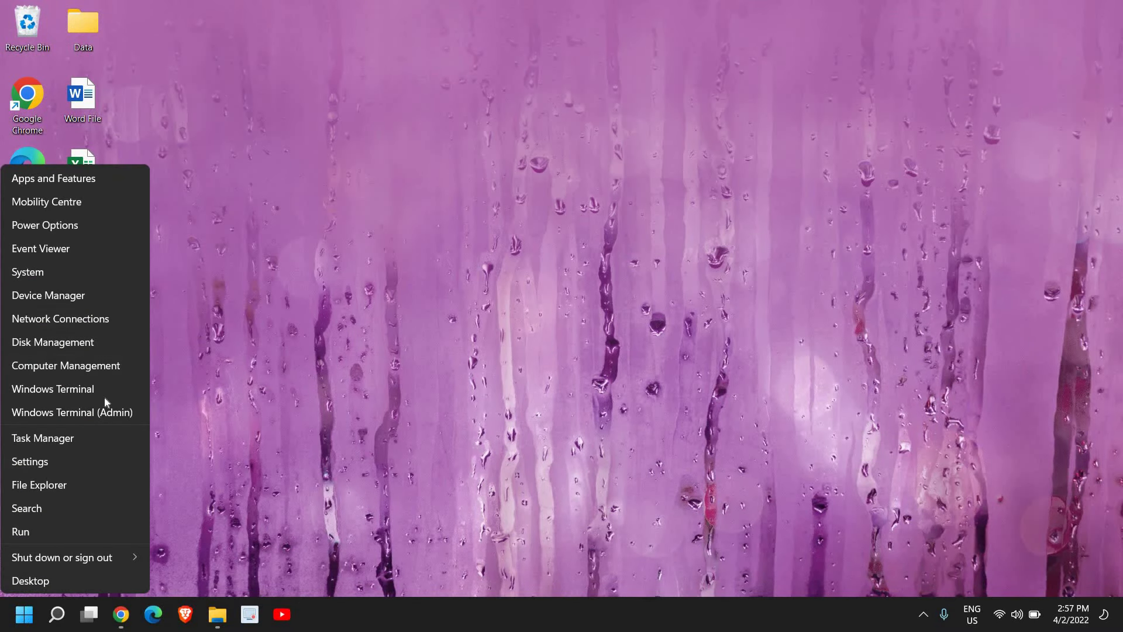
{"action": "left_click", "coordinate": [74, 296]}
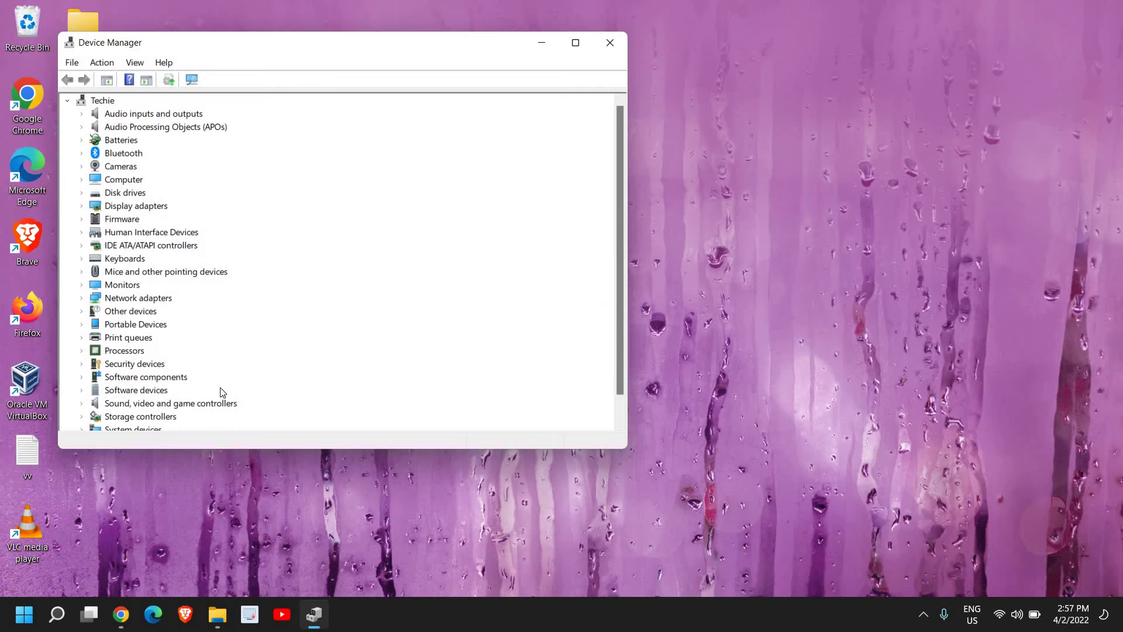
{"action": "left_click", "coordinate": [575, 43]}
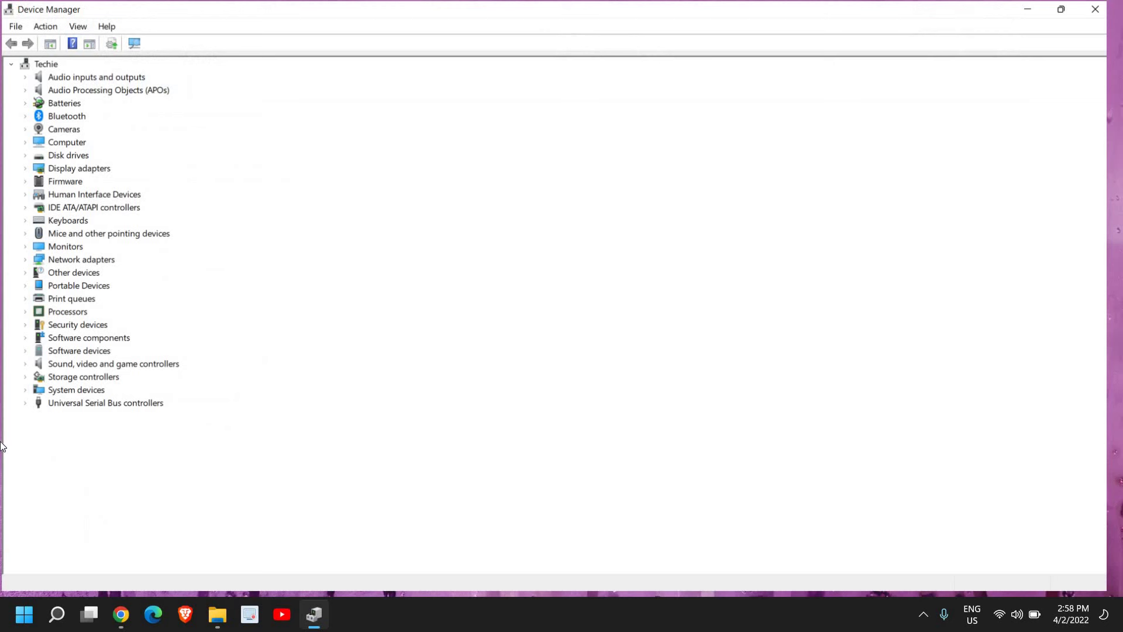
{"action": "left_click", "coordinate": [25, 406]}
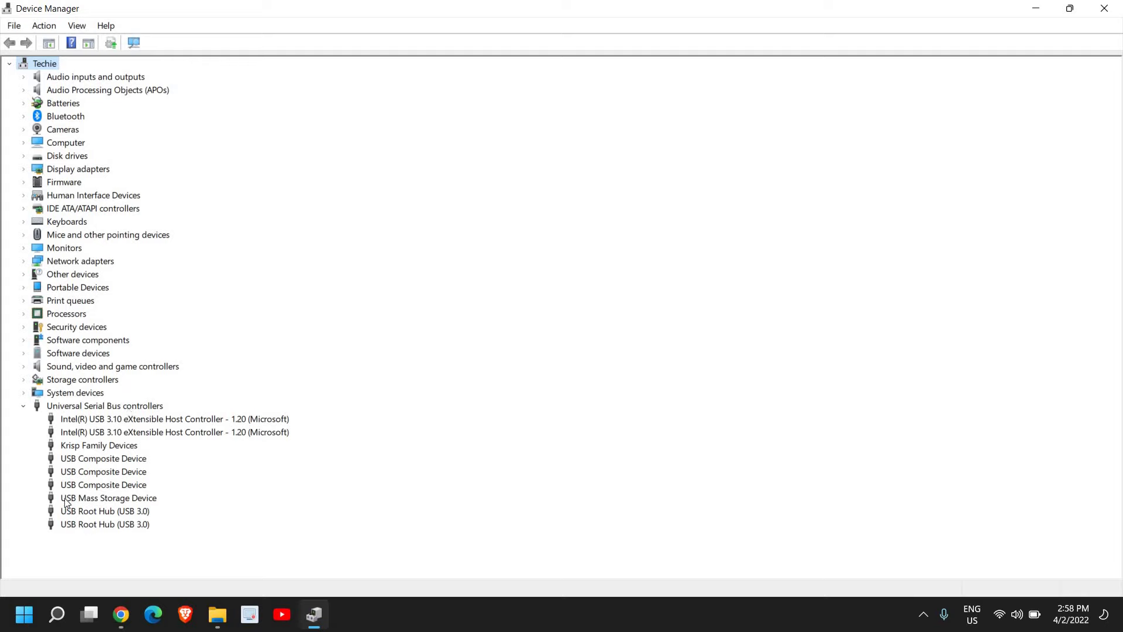
Step: Uninstall the USB Mass Storage Device under Universal Serial Bus controllers
{"action": "left_click", "coordinate": [124, 498]}
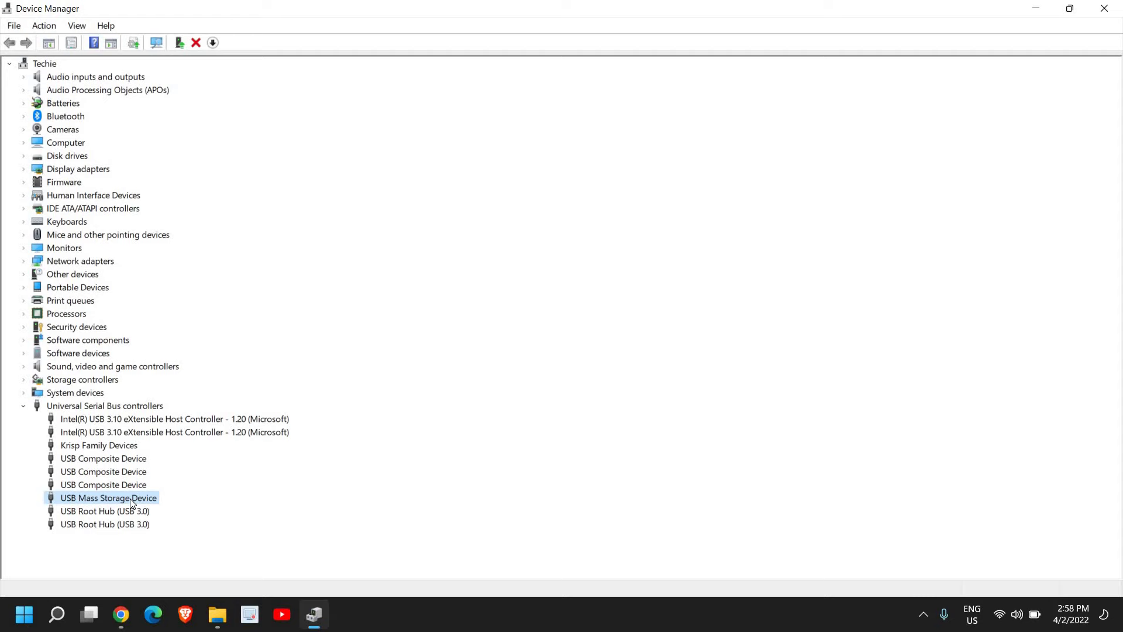
{"action": "right_click", "coordinate": [132, 502]}
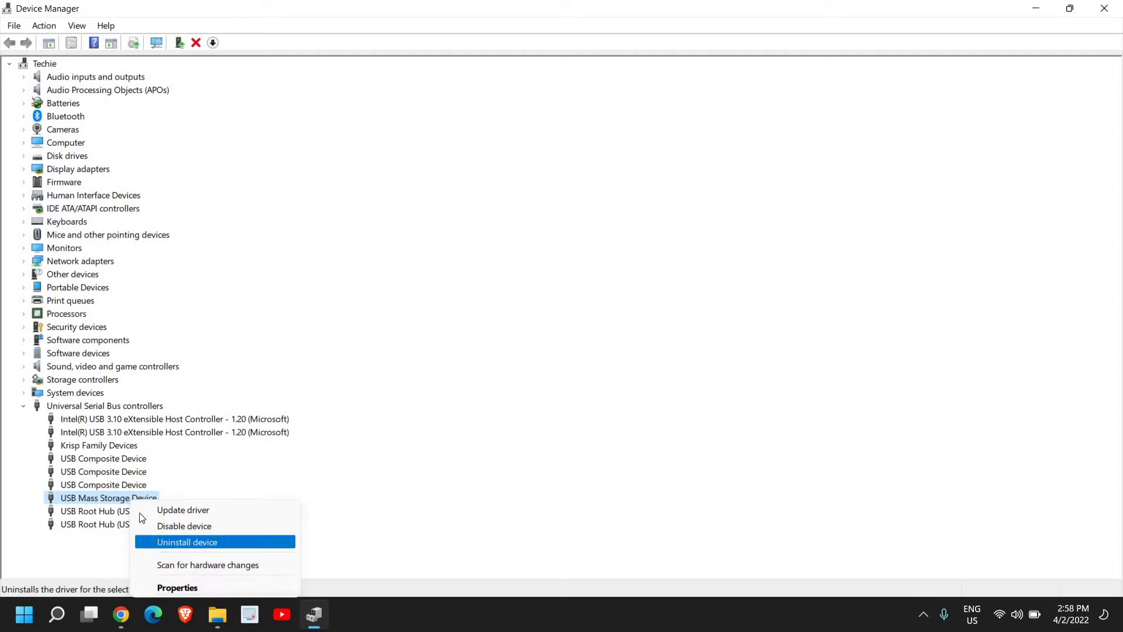
{"action": "left_click", "coordinate": [127, 504]}
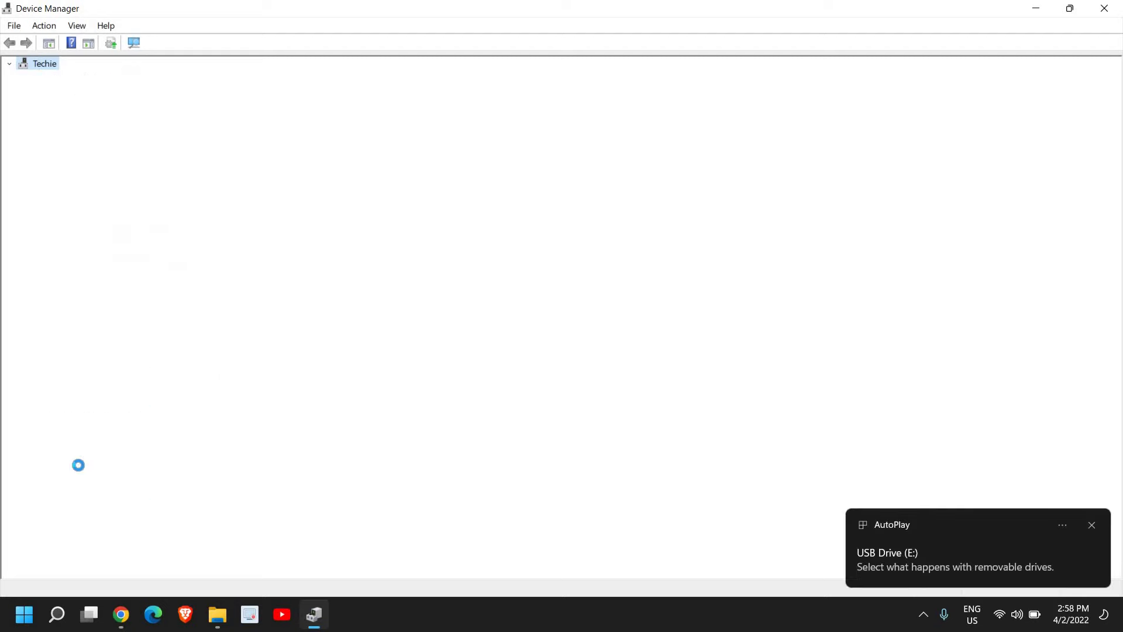
Step: Scan for hardware changes to reinstall the USB Mass Storage Device, then close Device Manager
{"action": "left_click", "coordinate": [113, 497]}
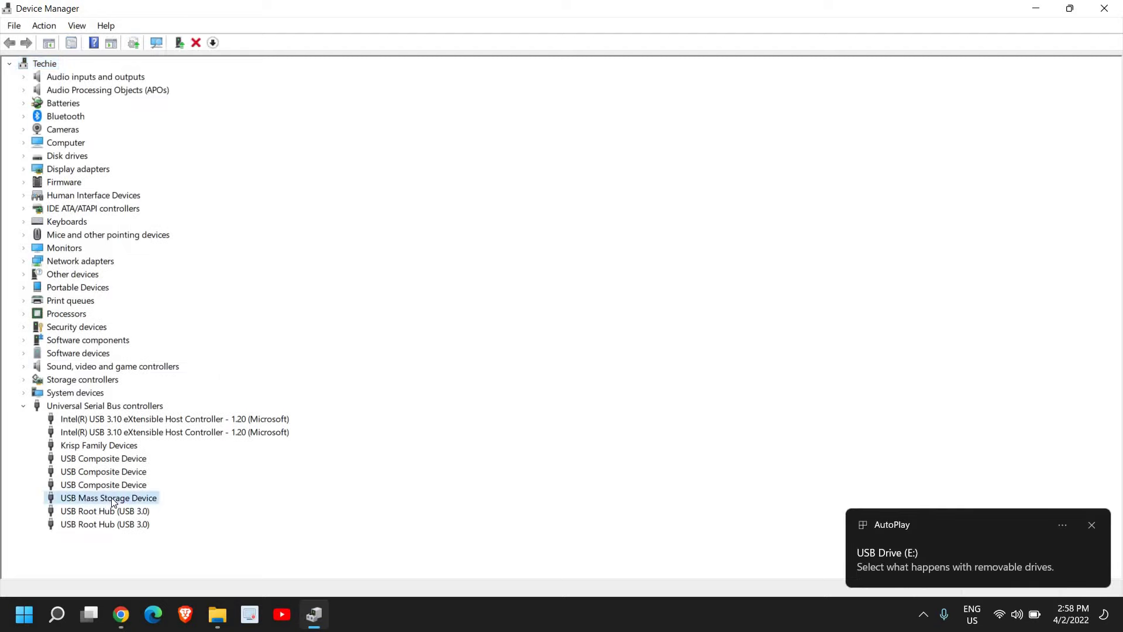
{"action": "right_click", "coordinate": [112, 497]}
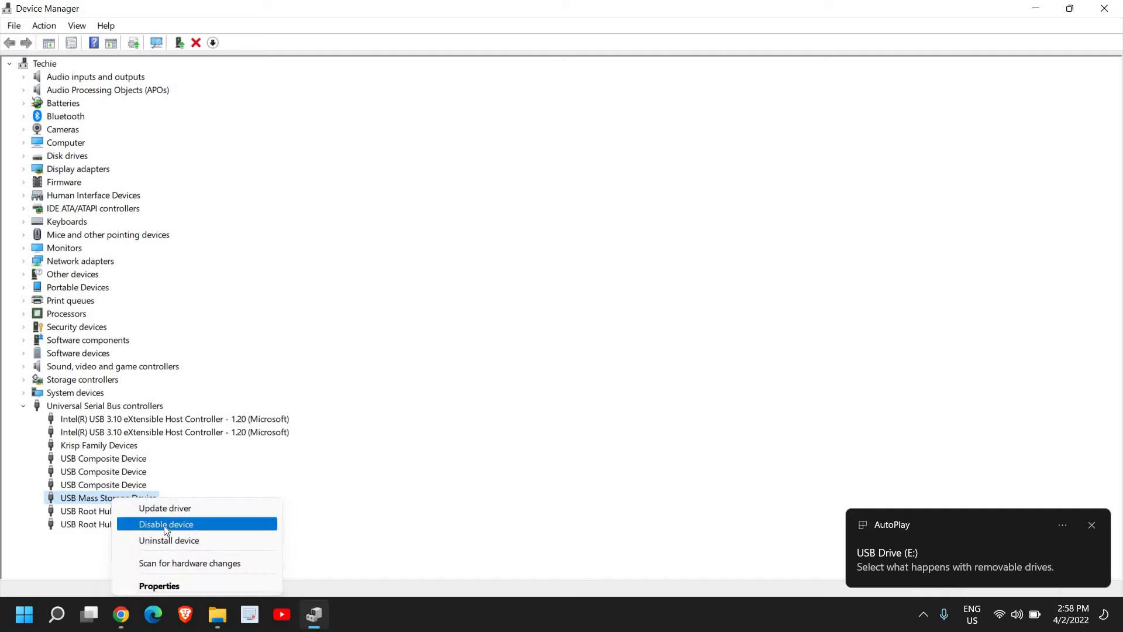
{"action": "left_click", "coordinate": [480, 346]}
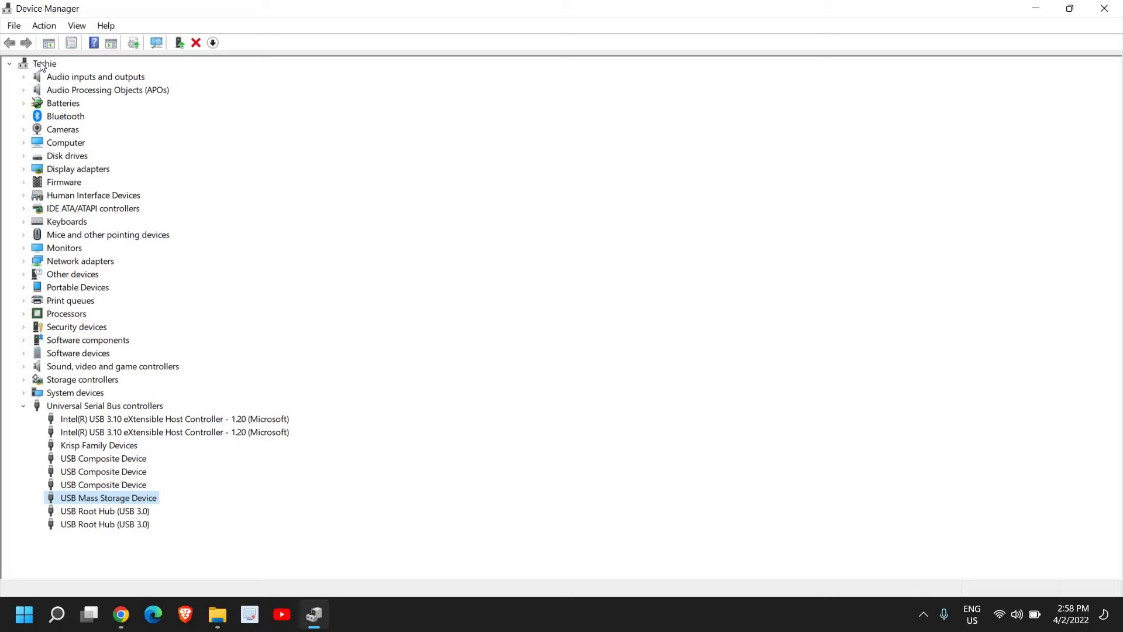
{"action": "left_click", "coordinate": [49, 28]}
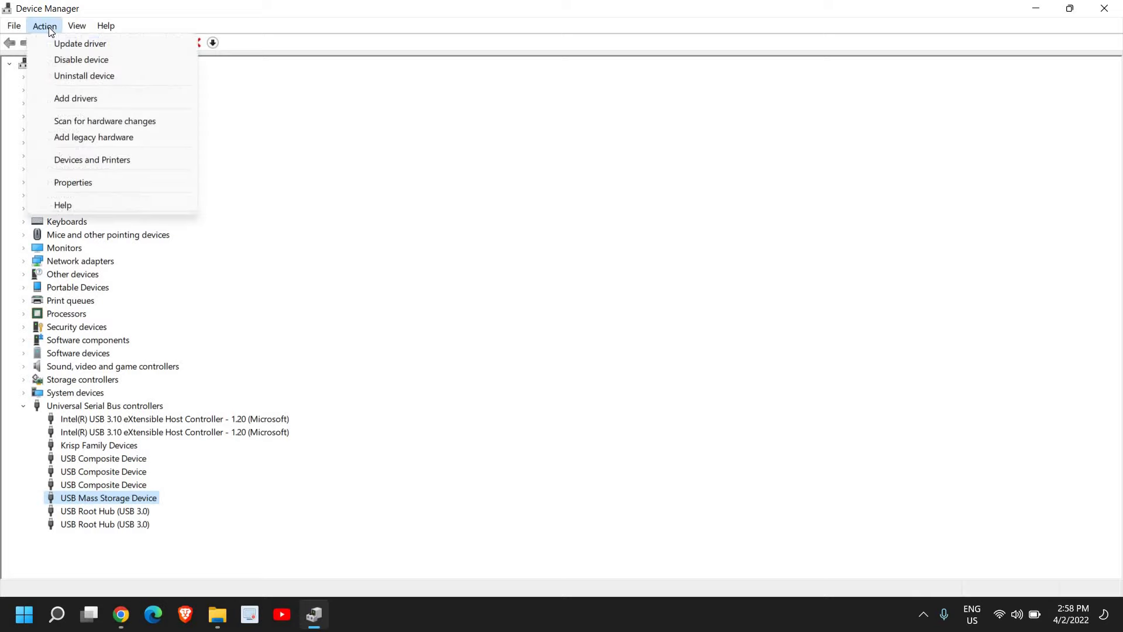
{"action": "left_click", "coordinate": [62, 122]}
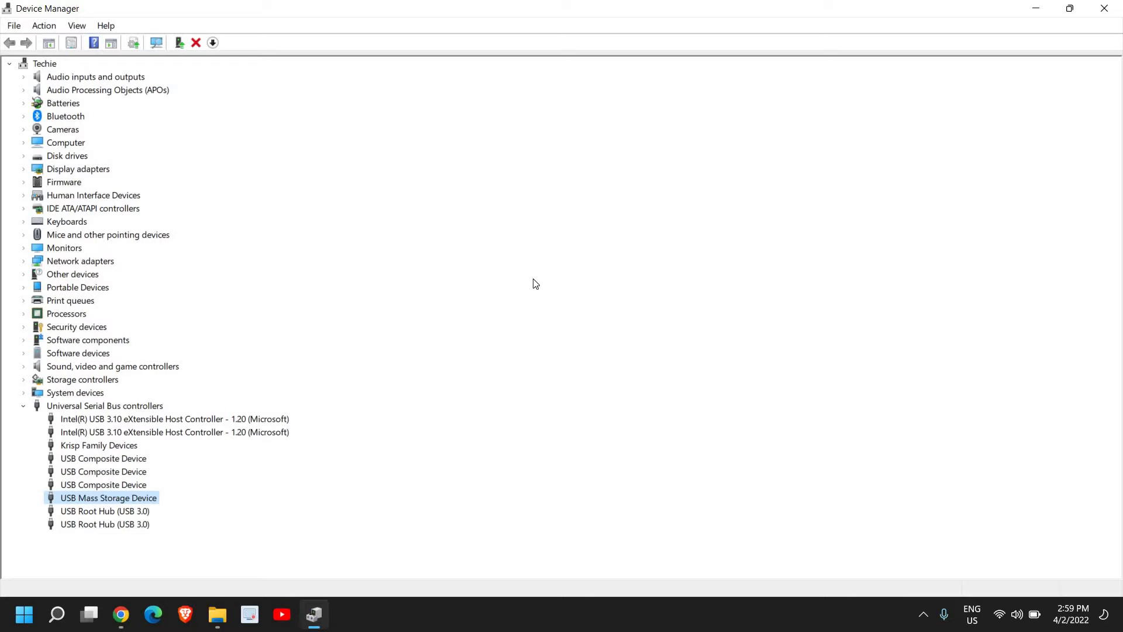
{"action": "left_click", "coordinate": [1105, 8]}
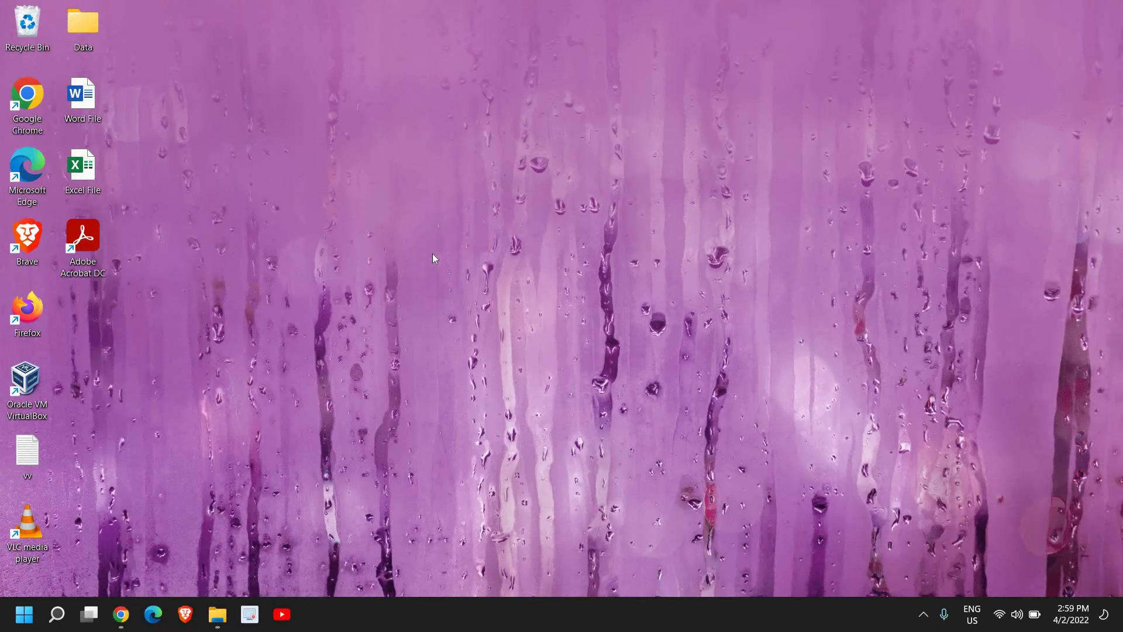